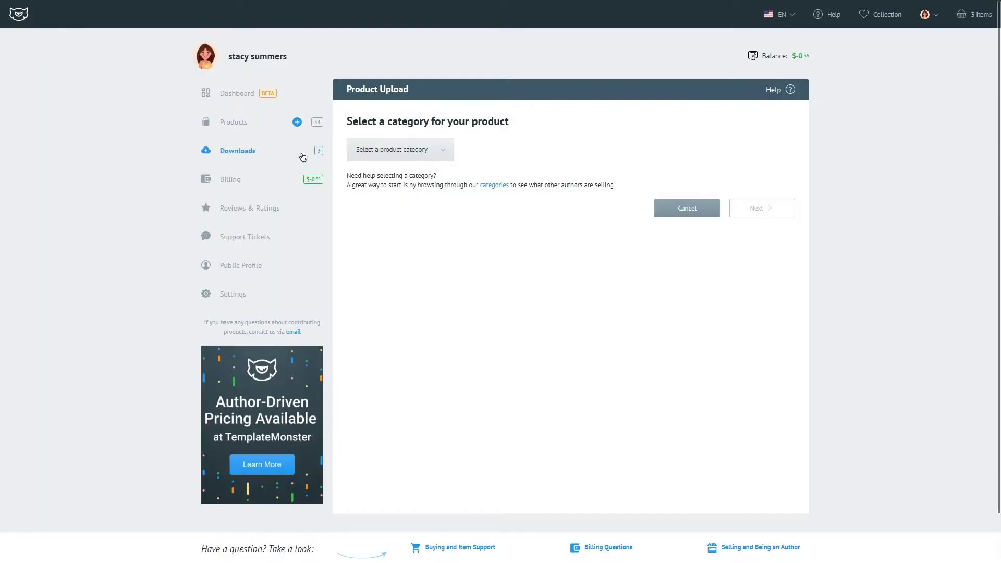
Choose WordPress theme as the upload category and tick 'I want to upload this product as FREE'.
click(405, 150)
click(425, 203)
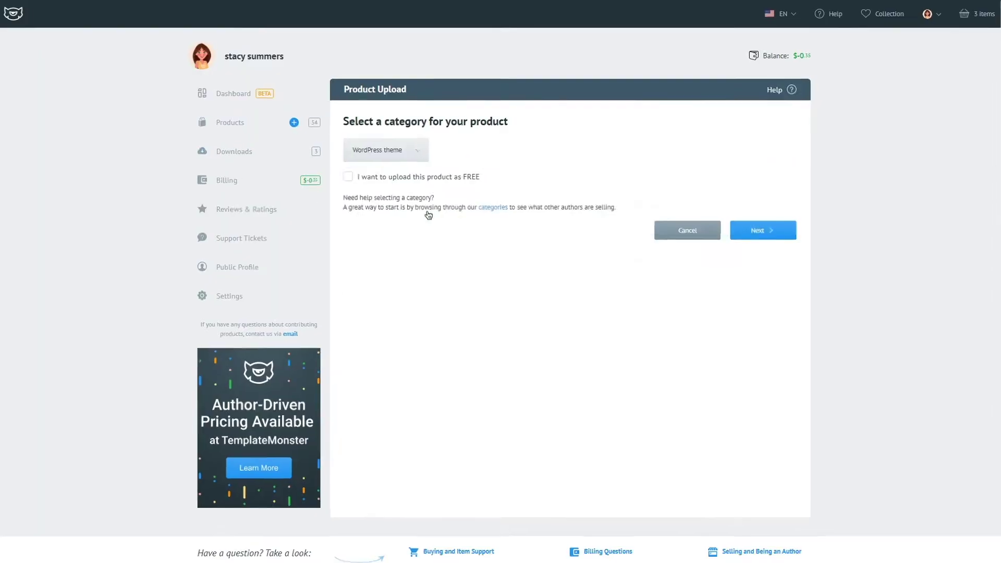
click(359, 176)
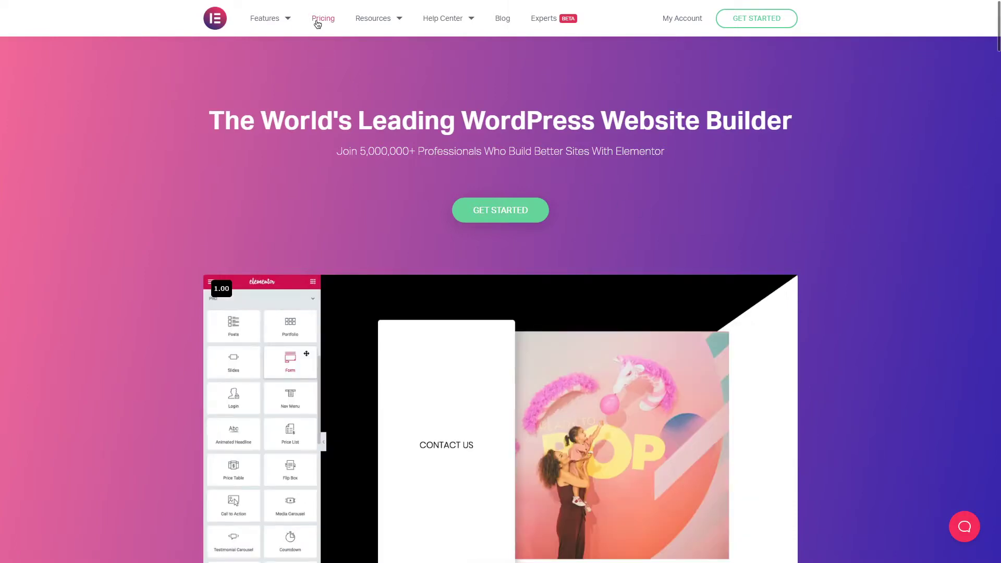
View the pricing plans of Elementor, Figma, Mailchimp (Pick A Plan) and Slack.
click(316, 21)
scroll(512, 186, down, 3)
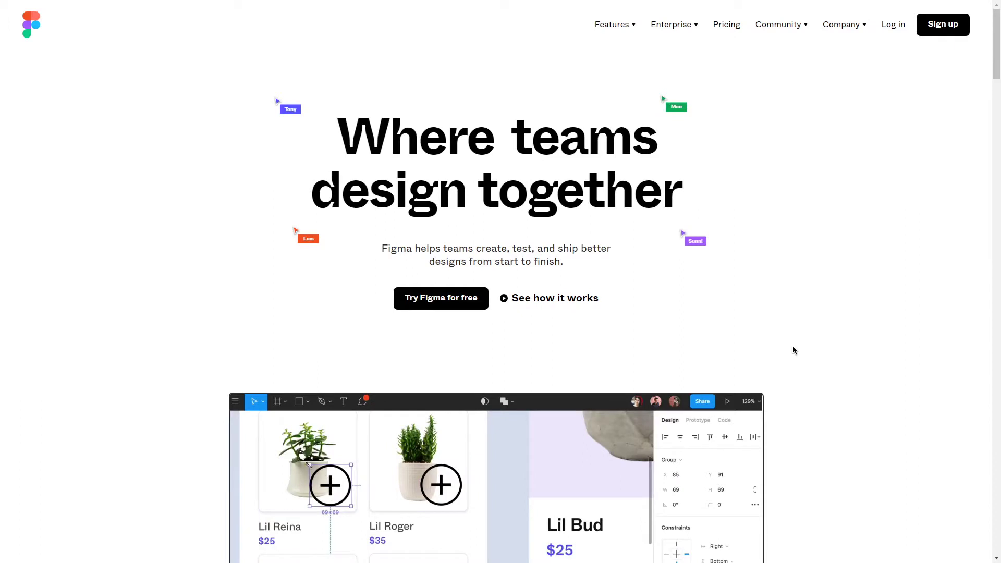
click(725, 27)
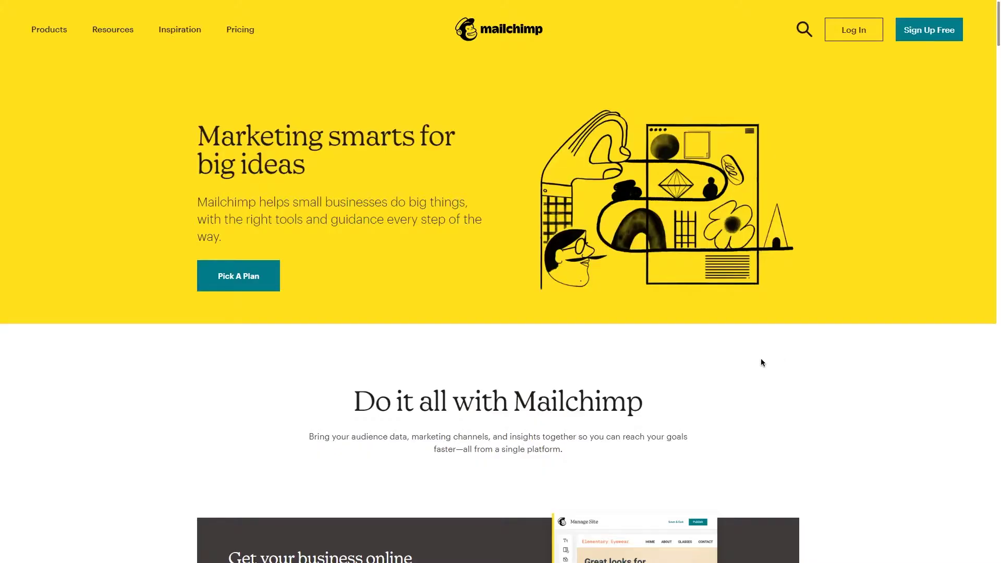
click(264, 269)
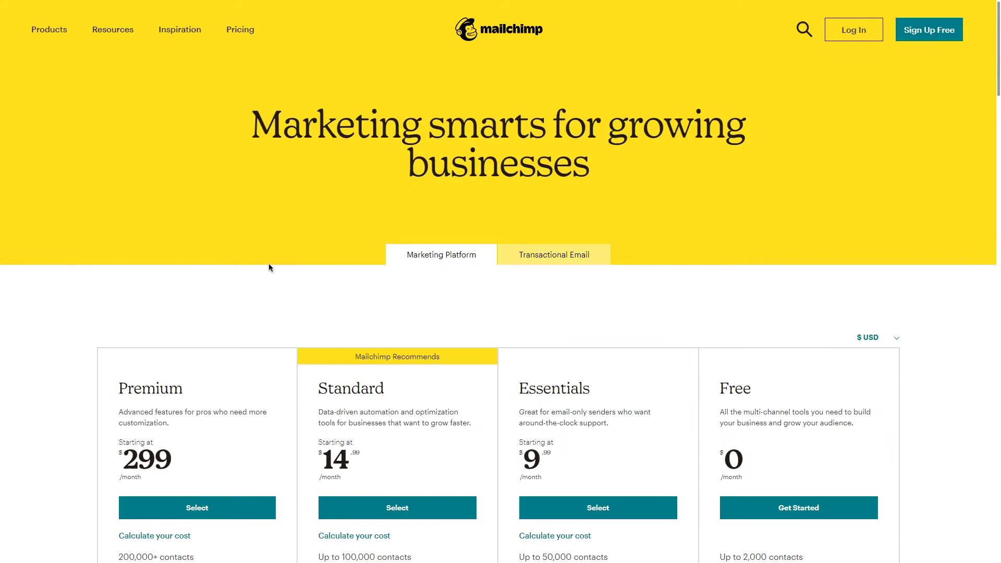
scroll(269, 267, down, 4)
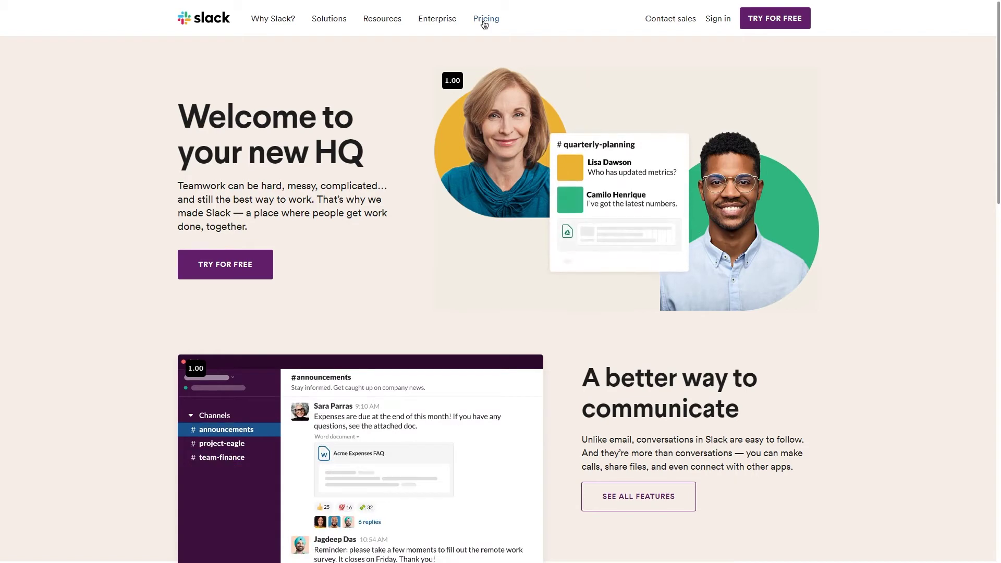
click(485, 21)
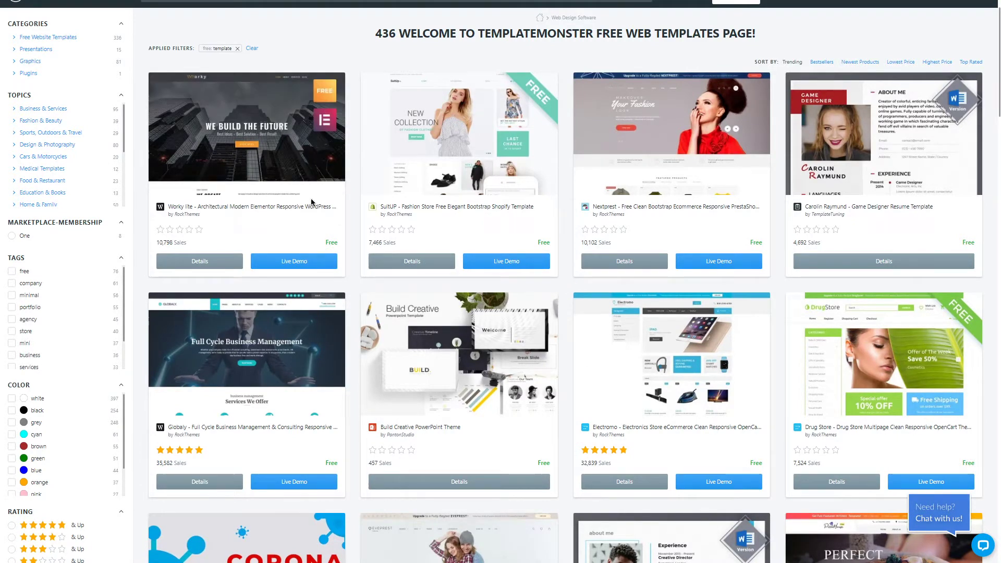
Drop the Brooclean image into Presentational Images, start adding its link, then switch to the Emily Benson theme.
scroll(350, 237, down, 3)
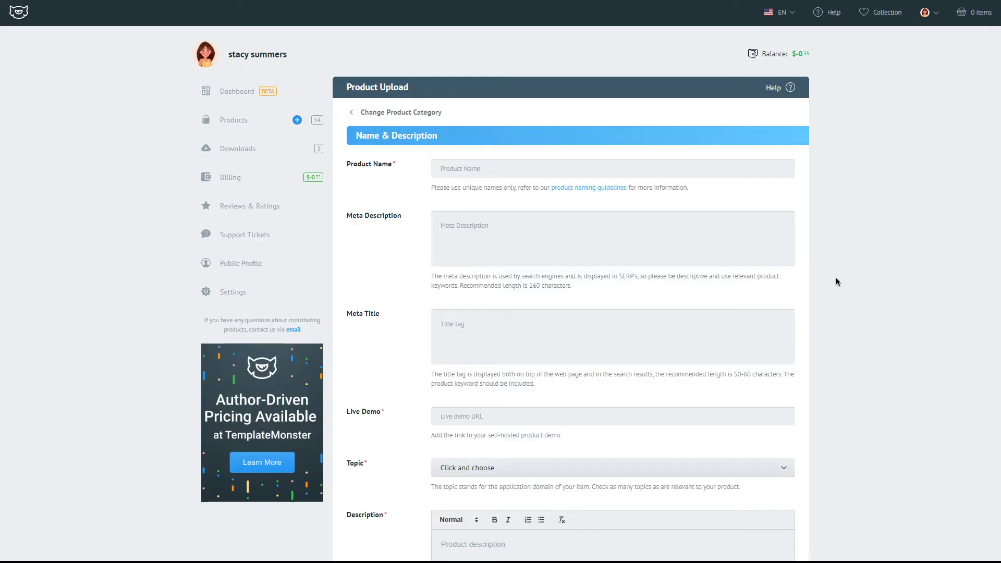
scroll(836, 280, down, 9)
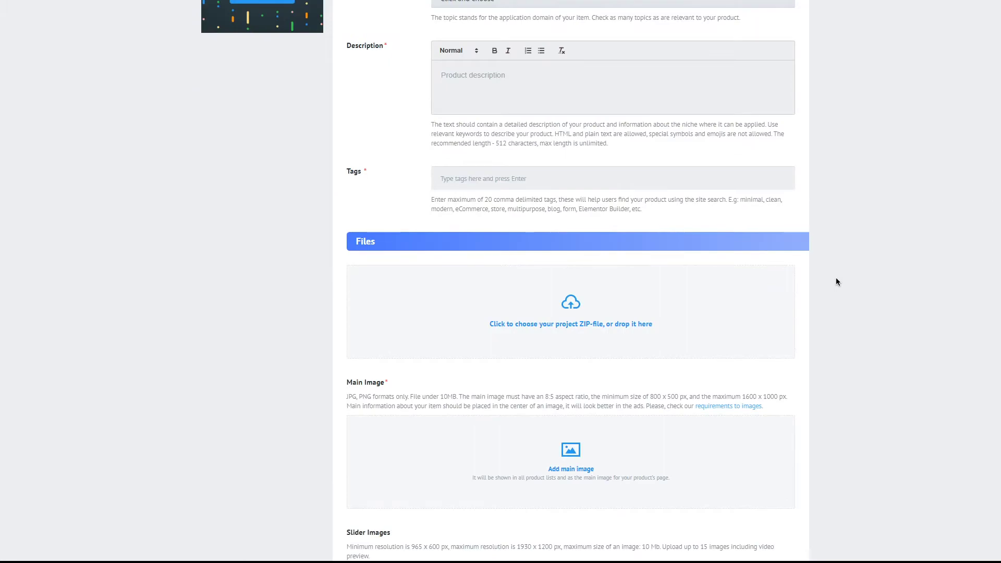
scroll(837, 281, down, 11)
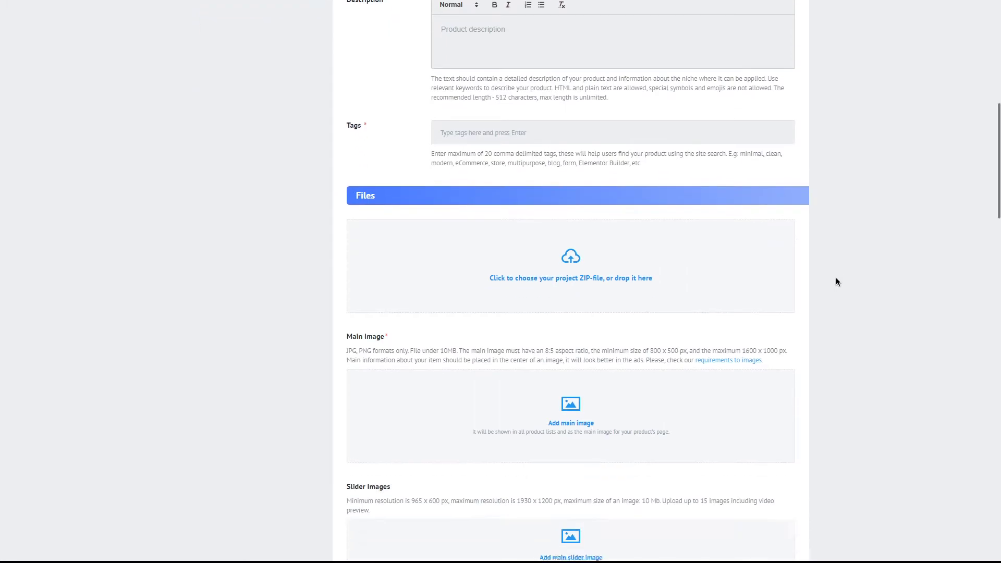
drag(835, 280, 610, 250)
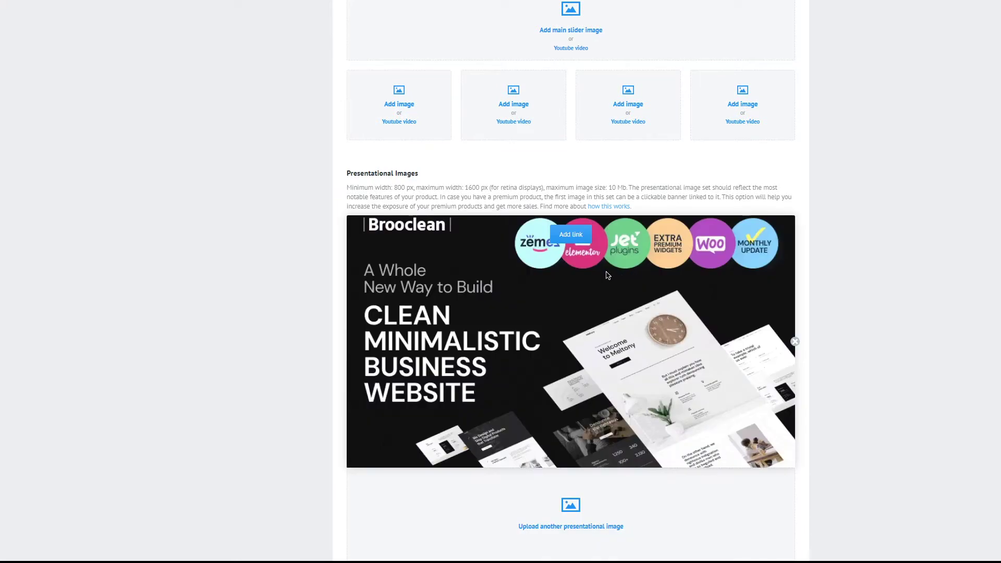
click(565, 238)
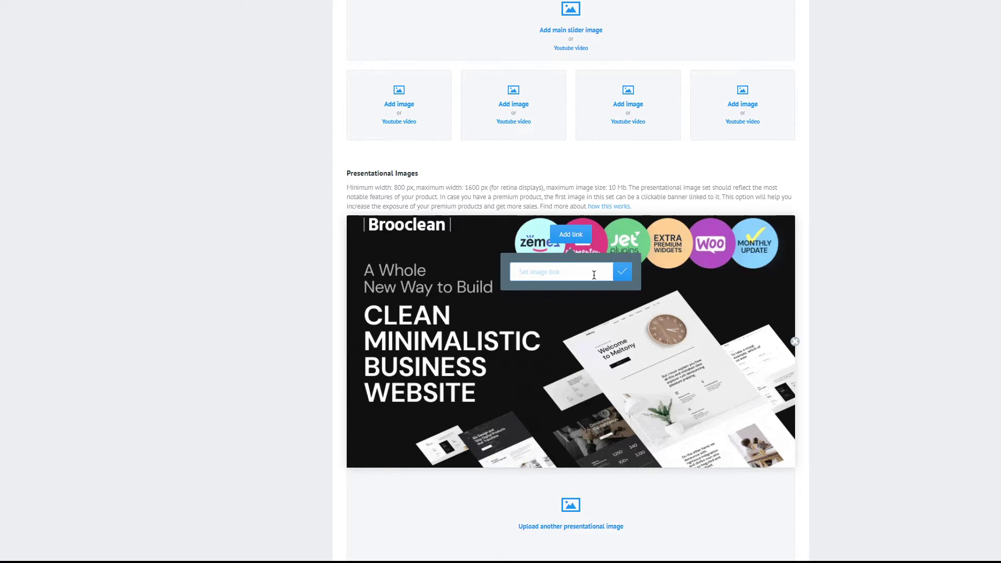
key(ctrl+Tab)
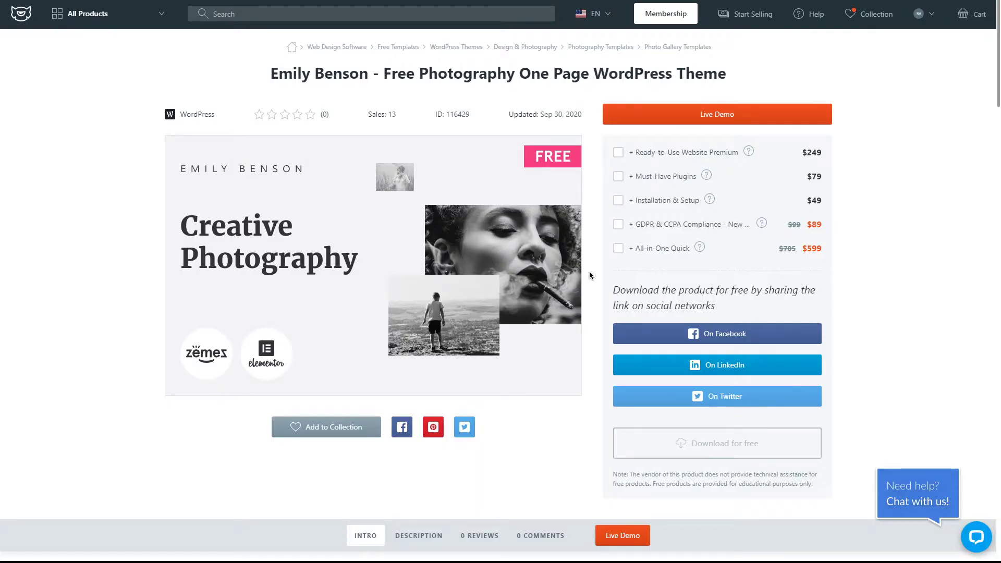
Scroll the free DesignCamp theme page and choose View Now! in its 'Full version is available' banner.
scroll(589, 275, down, 6)
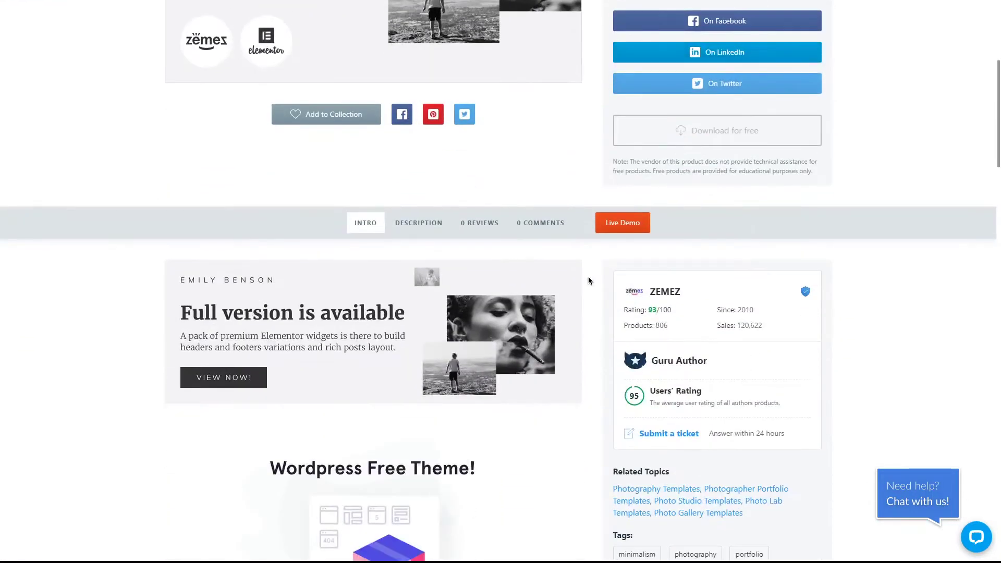
scroll(589, 281, down, 1)
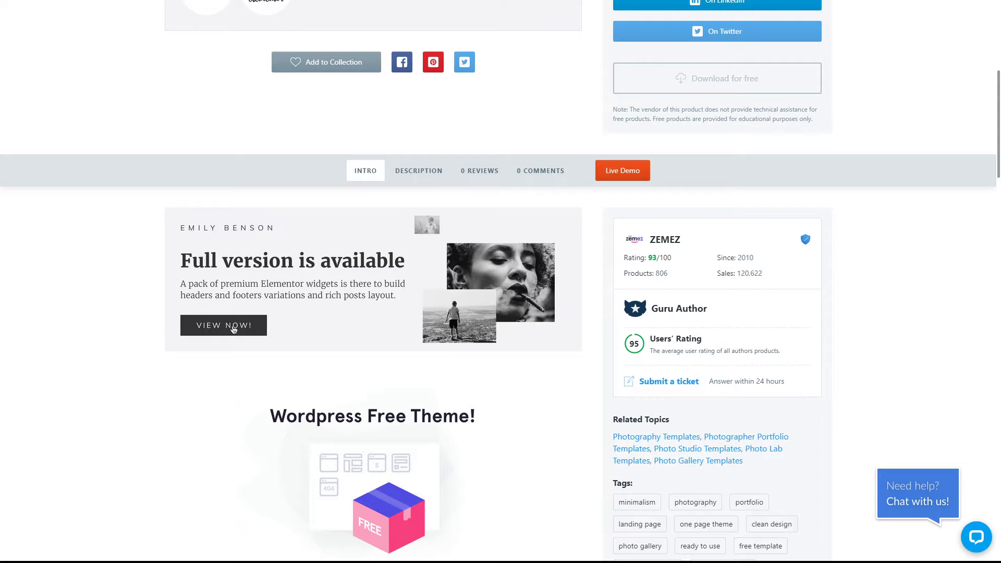
scroll(381, 335, up, 7)
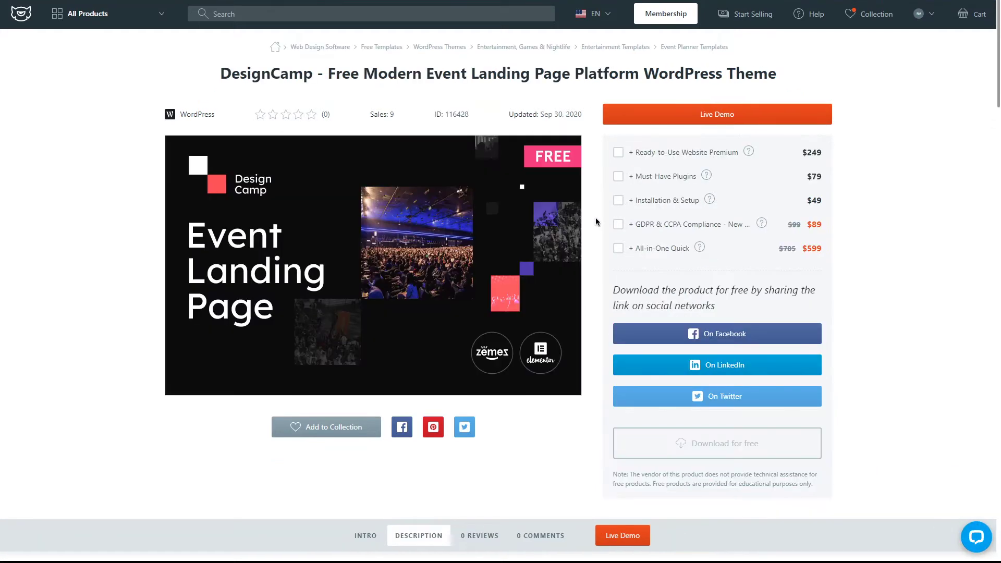
scroll(531, 415, down, 1)
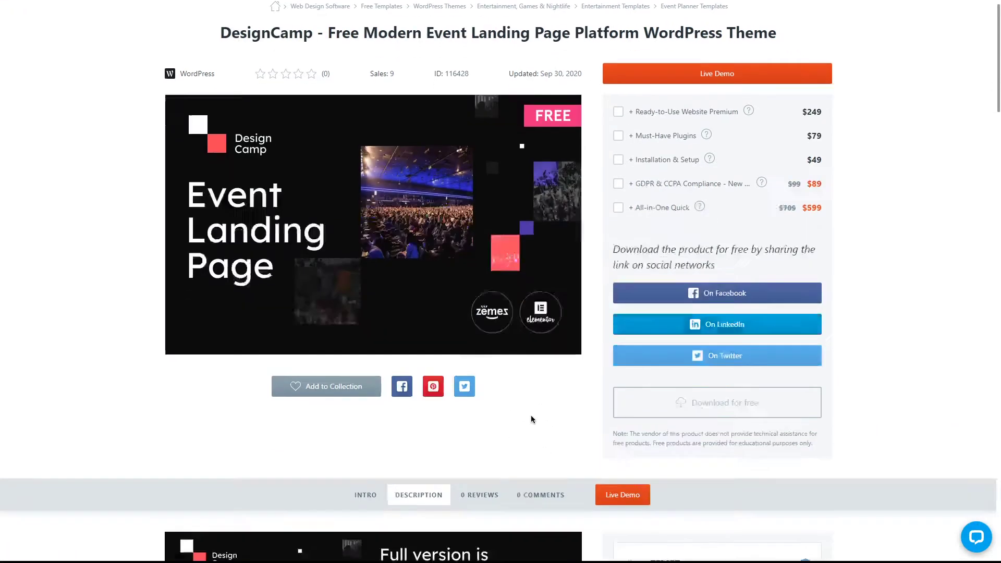
scroll(531, 419, down, 7)
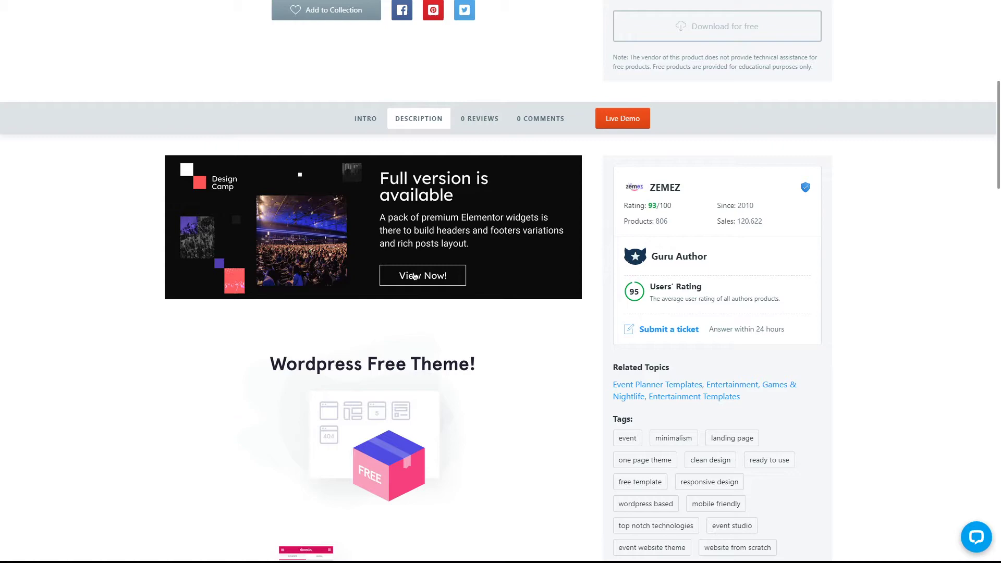
click(415, 276)
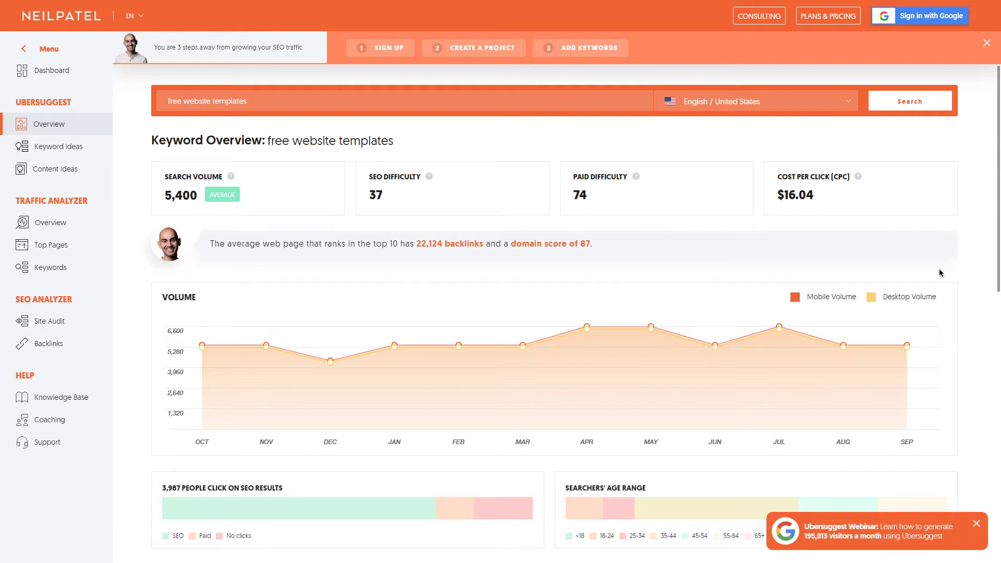
Scroll the 'free website templates' keyword overview down to its search volume chart.
scroll(964, 243, down, 1)
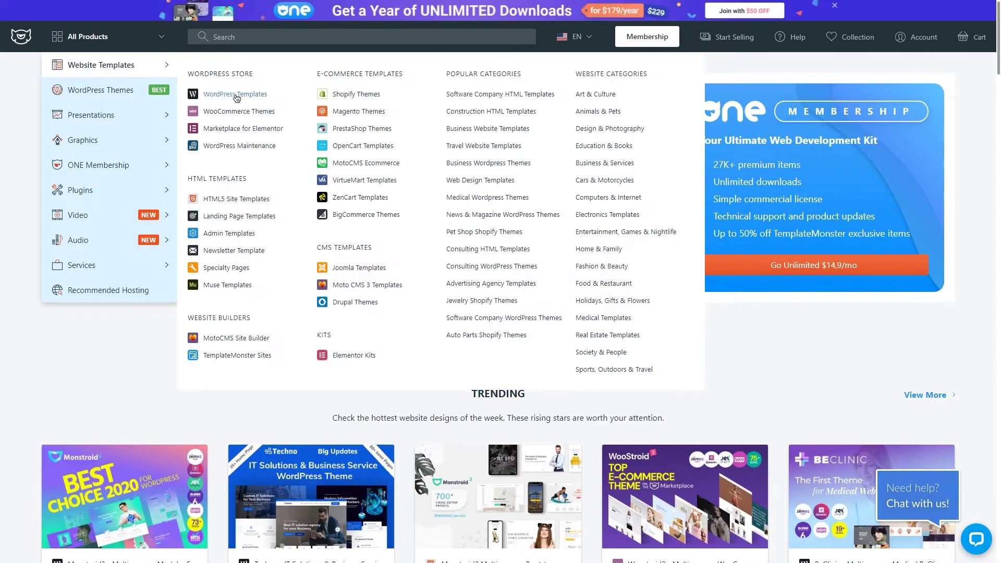
Go to All Products > Graphics > Illustrations, then All Products > Presentations > PowerPoint Templates.
mouse_move(151, 140)
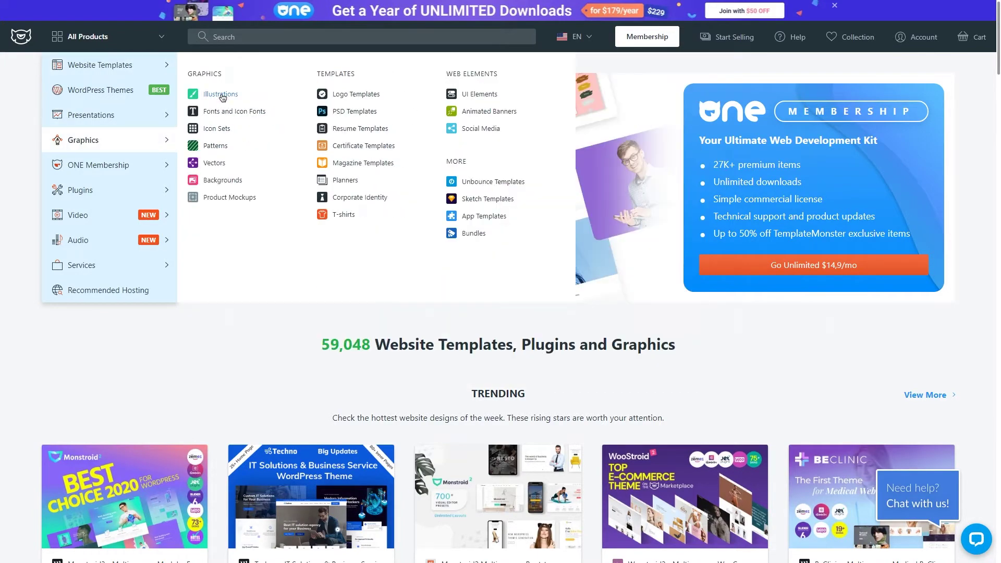
click(223, 95)
mouse_move(125, 42)
mouse_move(130, 115)
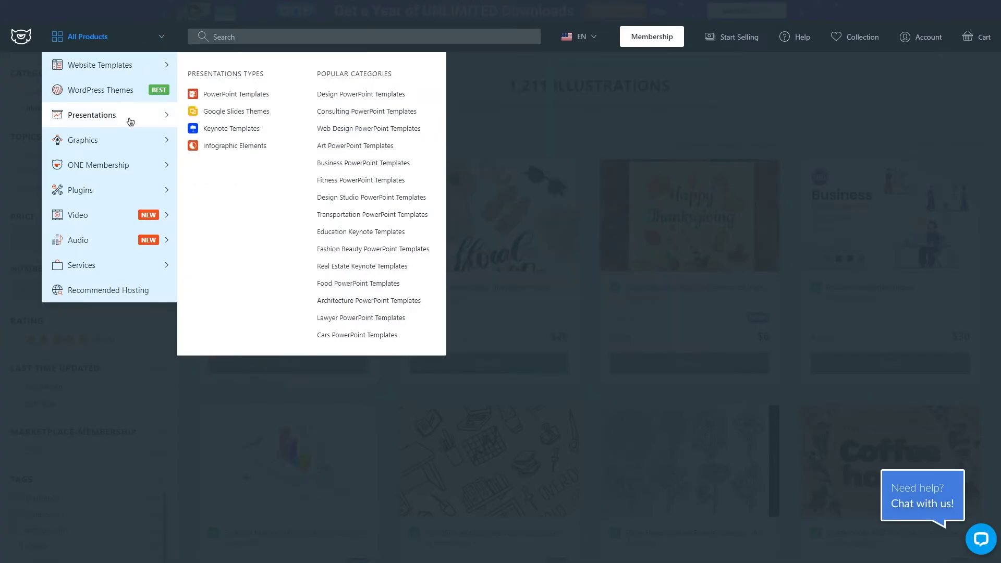
click(250, 96)
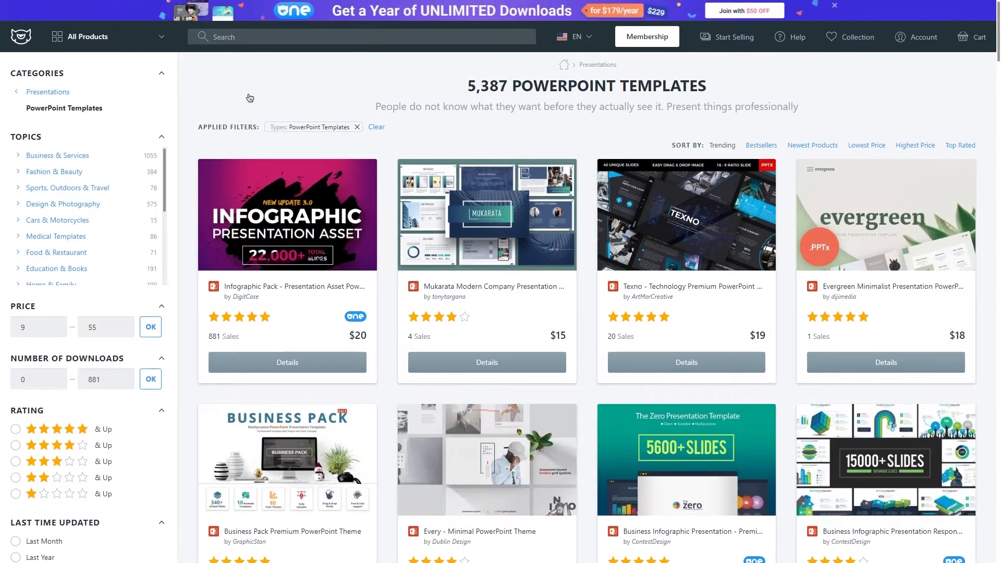
List all After Effects templates and play the On Point template's preview video.
mouse_move(132, 43)
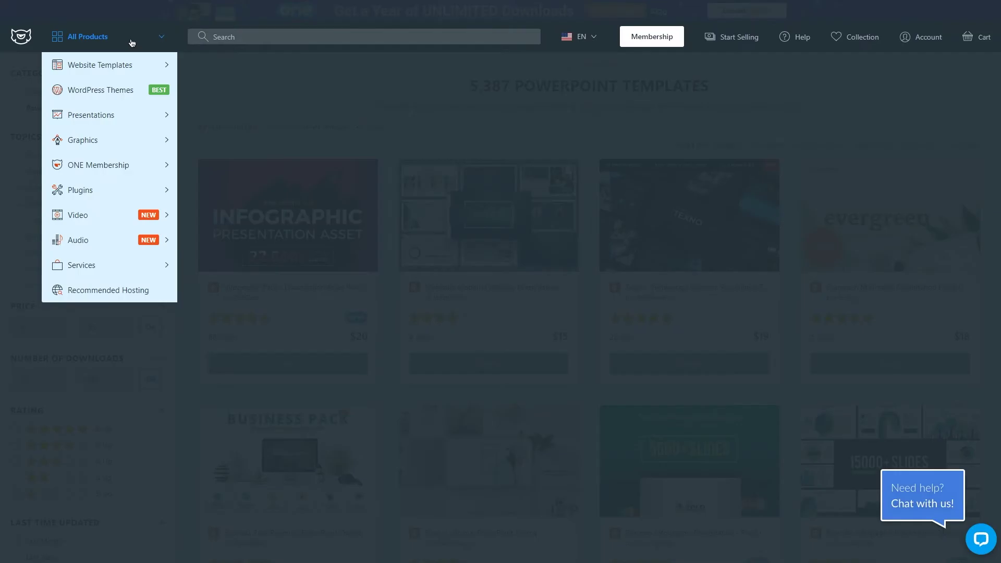
mouse_move(130, 215)
click(258, 94)
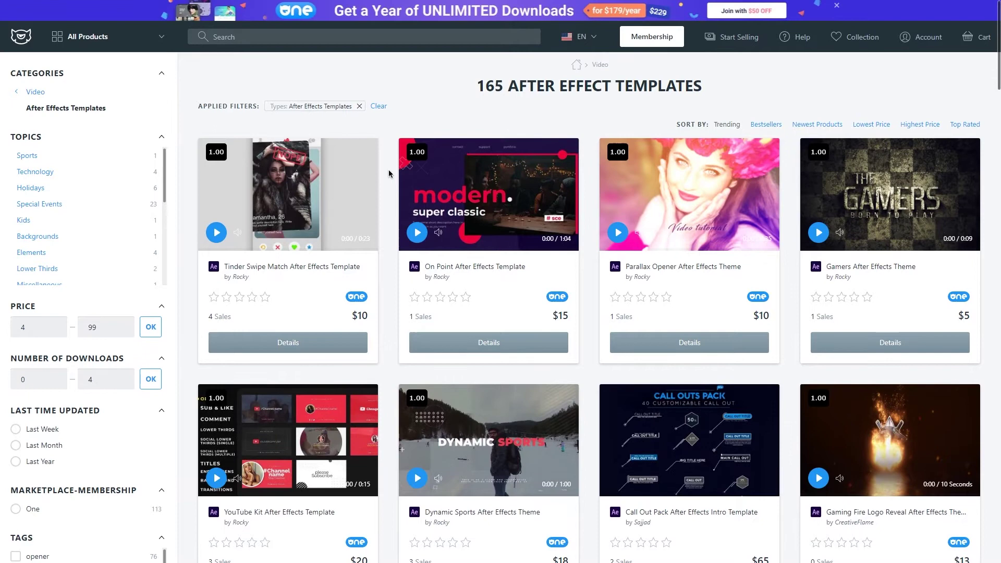
click(417, 233)
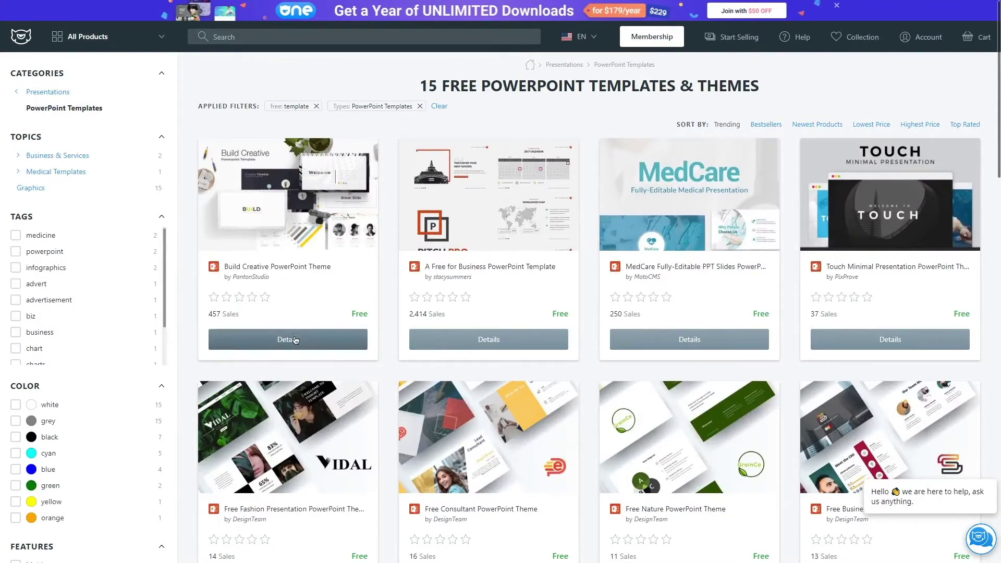
Open the Build Creative PowerPoint template's page and scroll through its details.
click(288, 339)
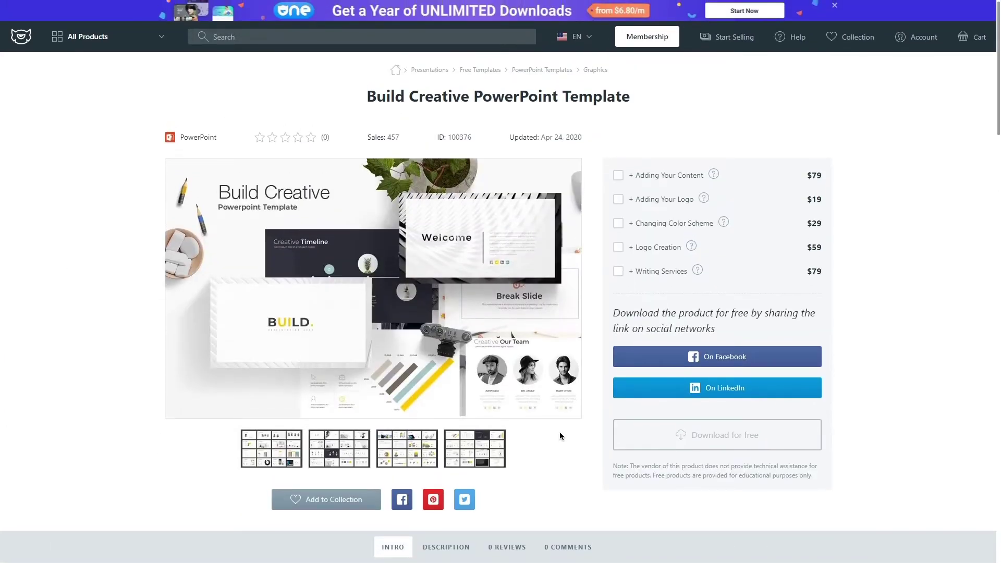
scroll(559, 433, down, 4)
scroll(560, 437, down, 6)
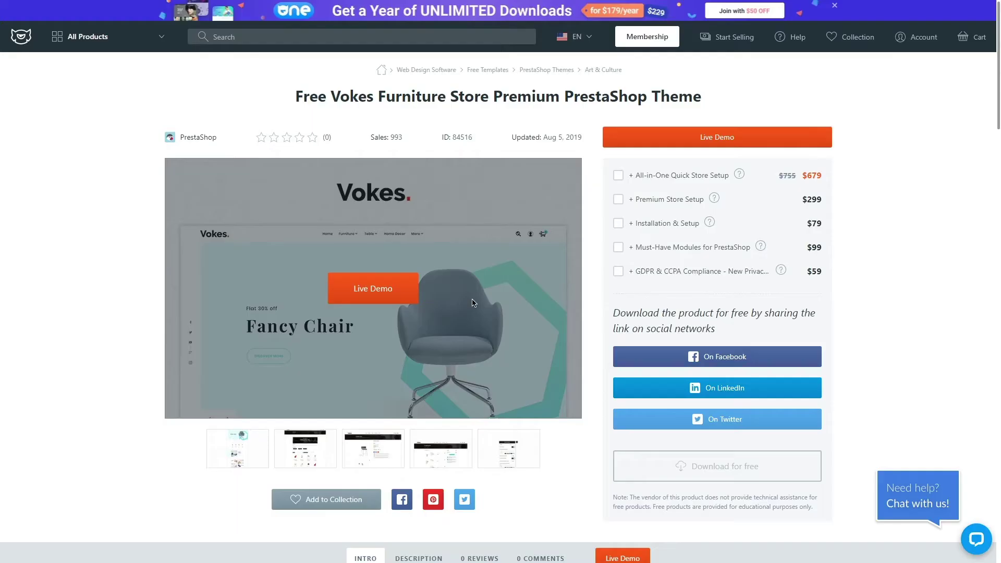
scroll(471, 299, down, 3)
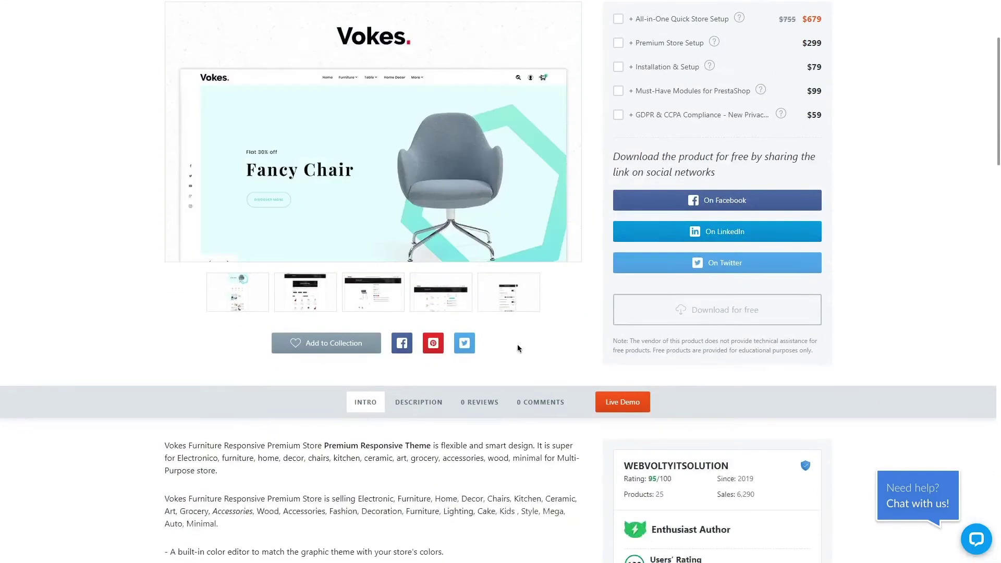
scroll(553, 354, down, 4)
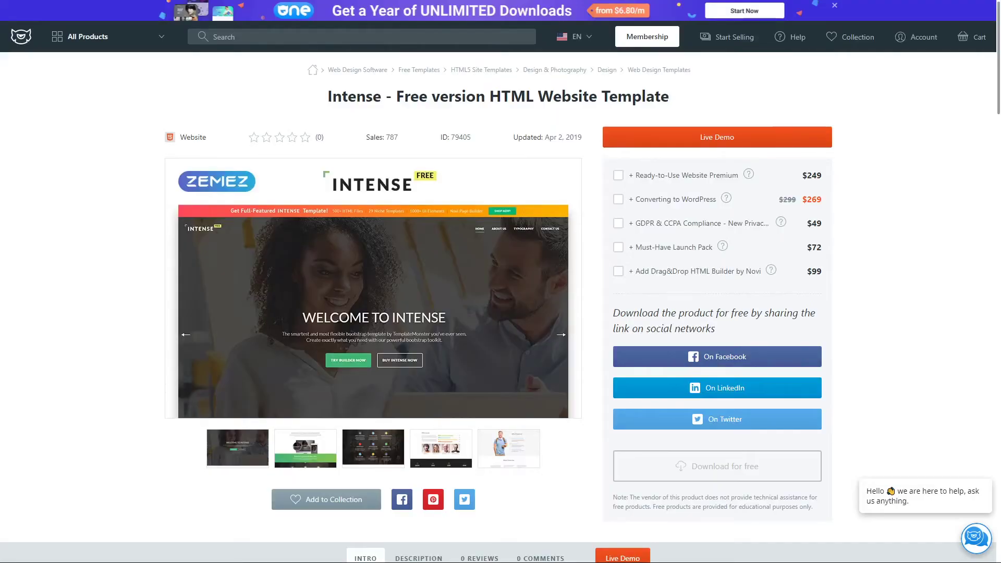
Scroll through the Intense live demo and the Monstroid 2 Lite free WordPress theme page.
scroll(602, 286, down, 1)
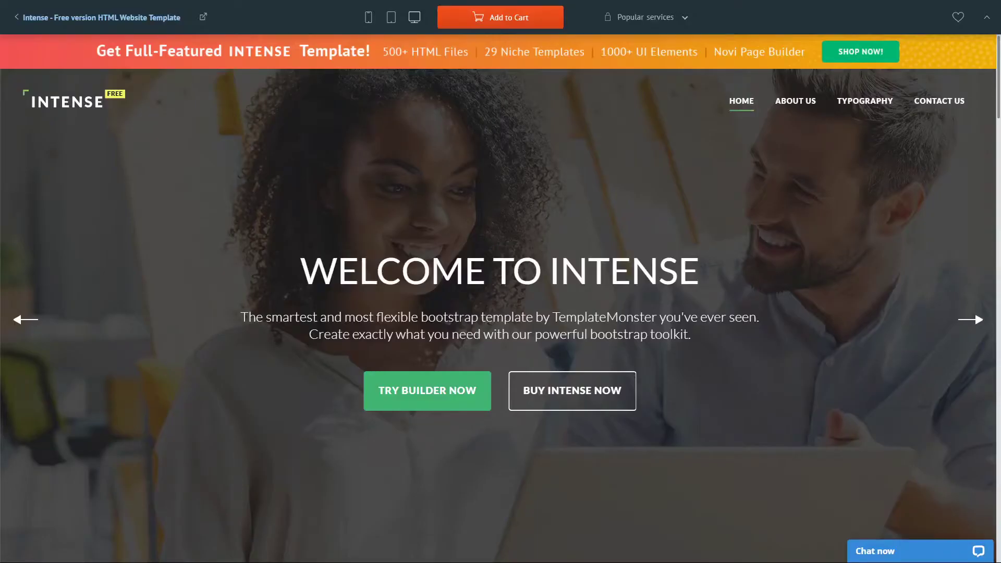
scroll(741, 221, down, 5)
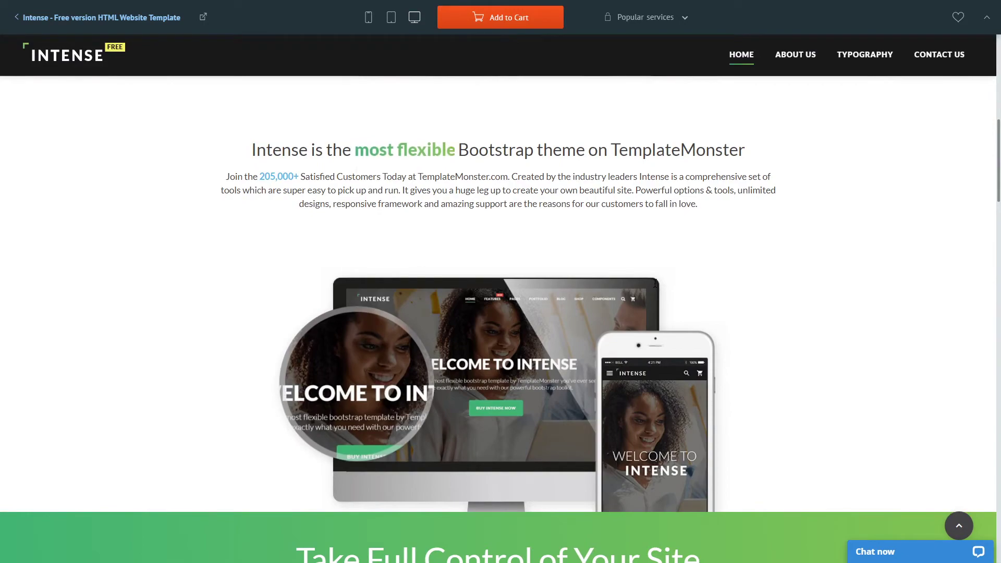
scroll(655, 283, down, 10)
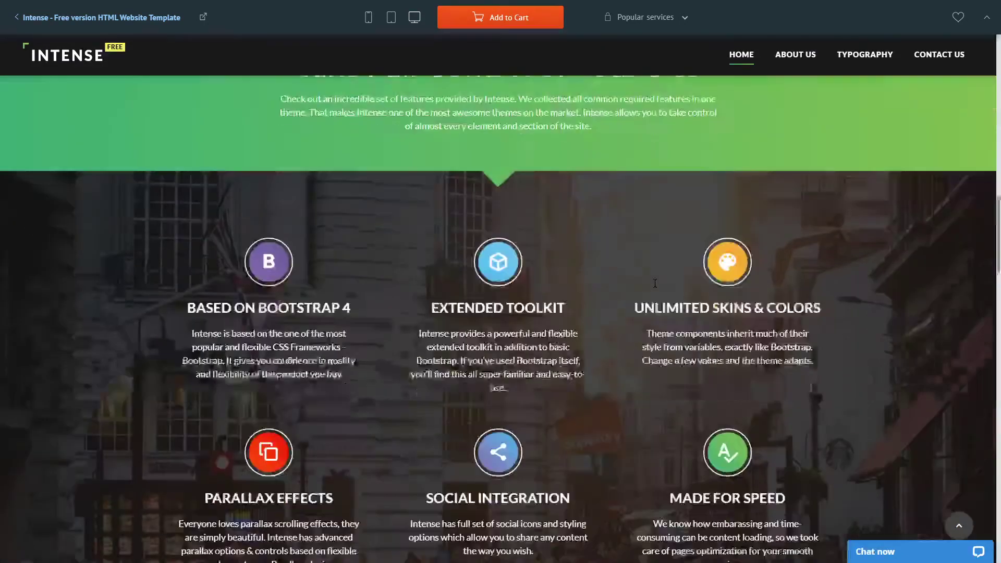
scroll(655, 283, down, 12)
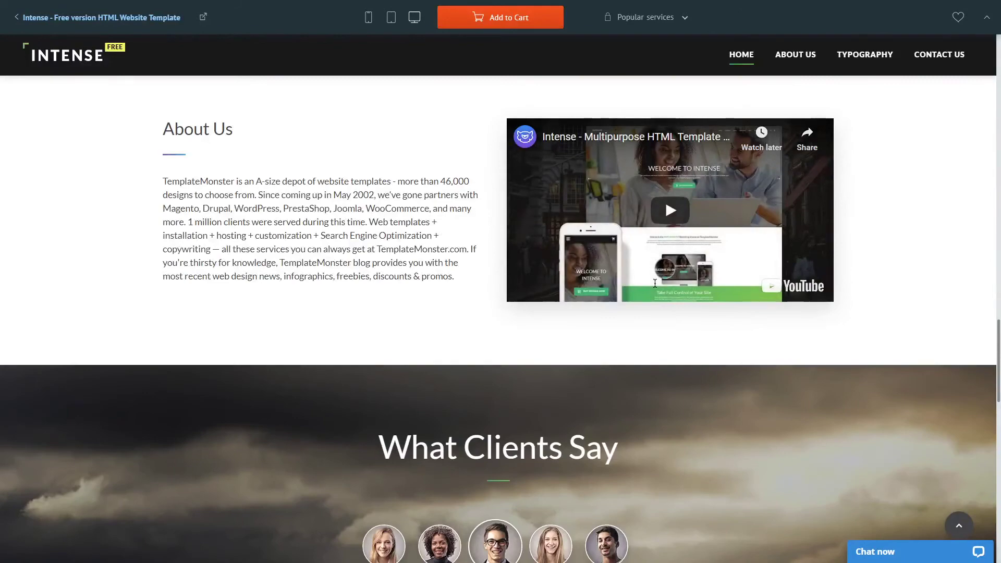
scroll(656, 283, down, 12)
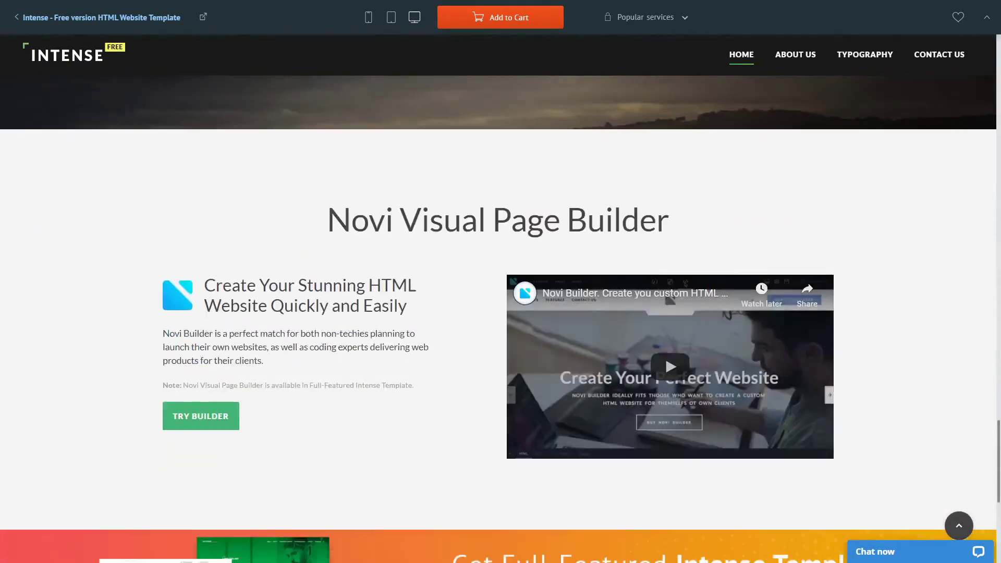
scroll(656, 283, down, 5)
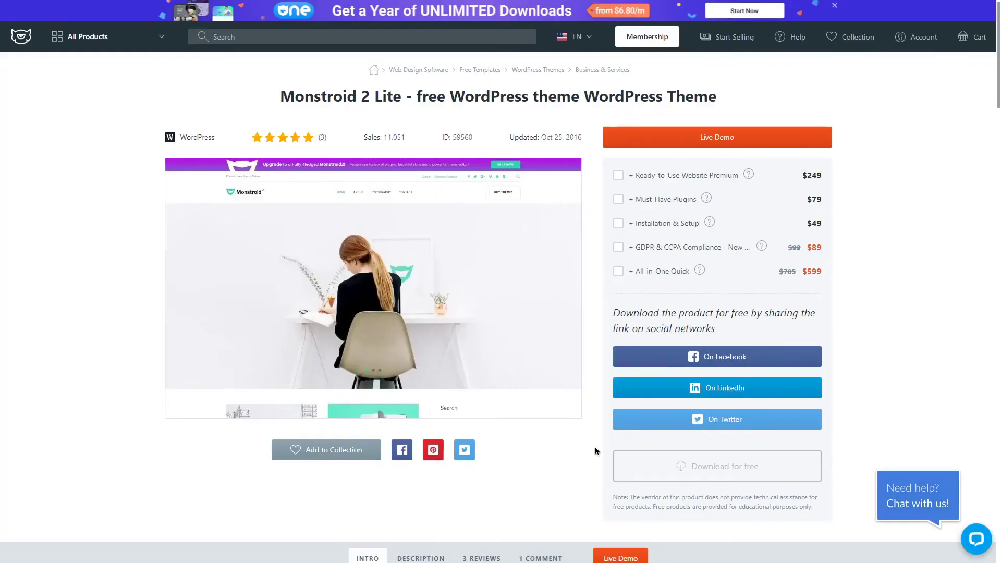
scroll(508, 385, down, 6)
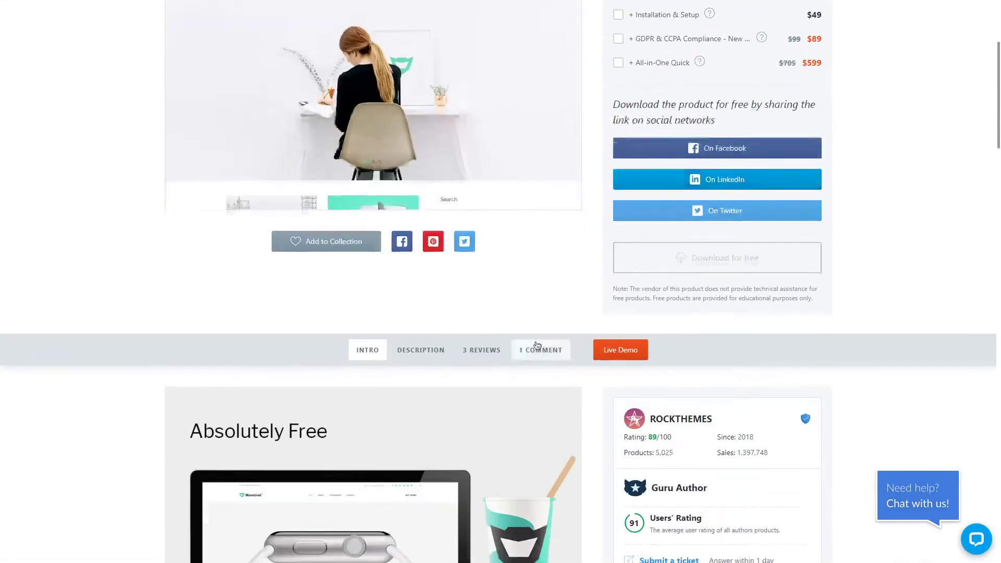
scroll(589, 308, down, 2)
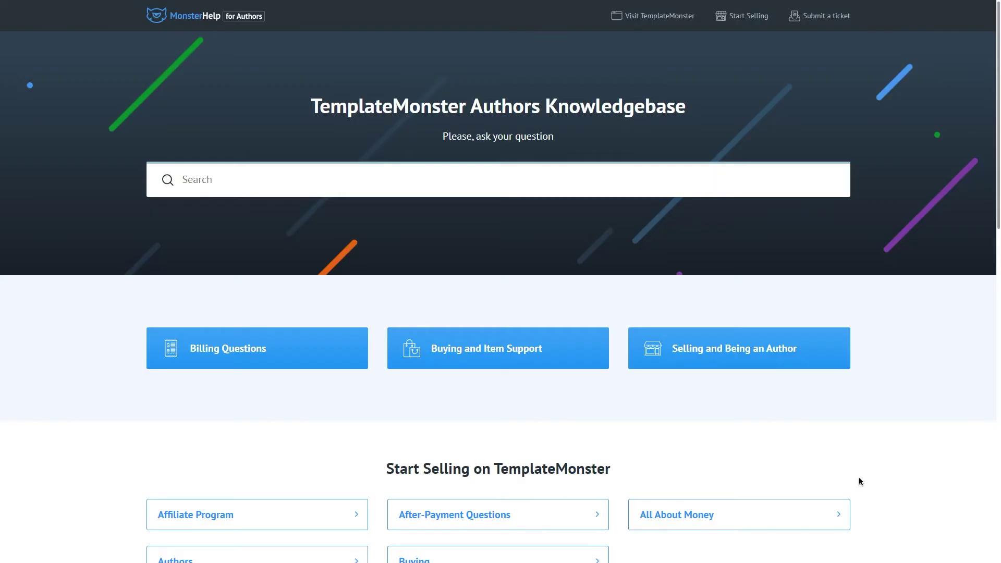
Open Selling and Being an Author and read the 'How to Add a Free Product' article.
click(720, 358)
scroll(887, 378, down, 5)
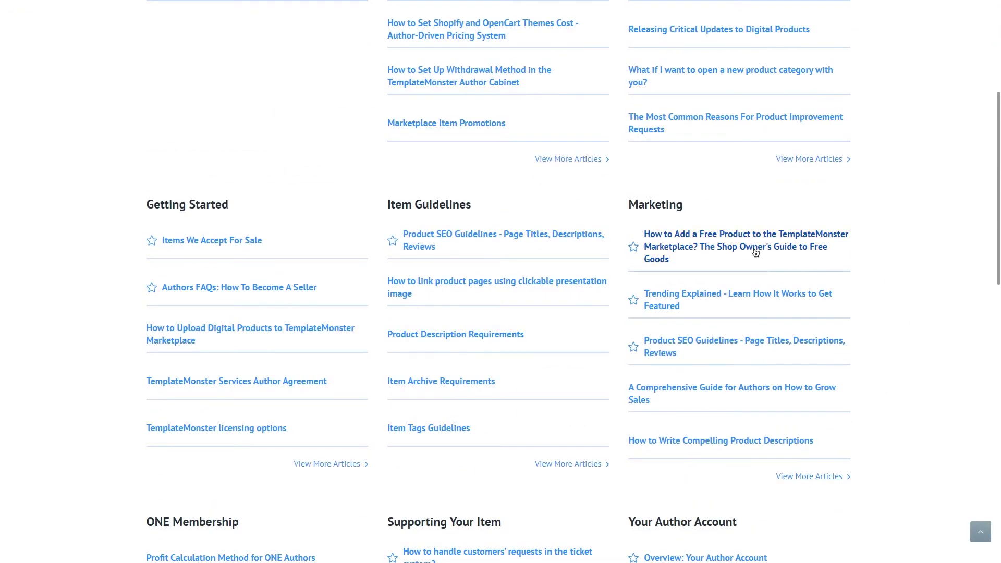
click(636, 250)
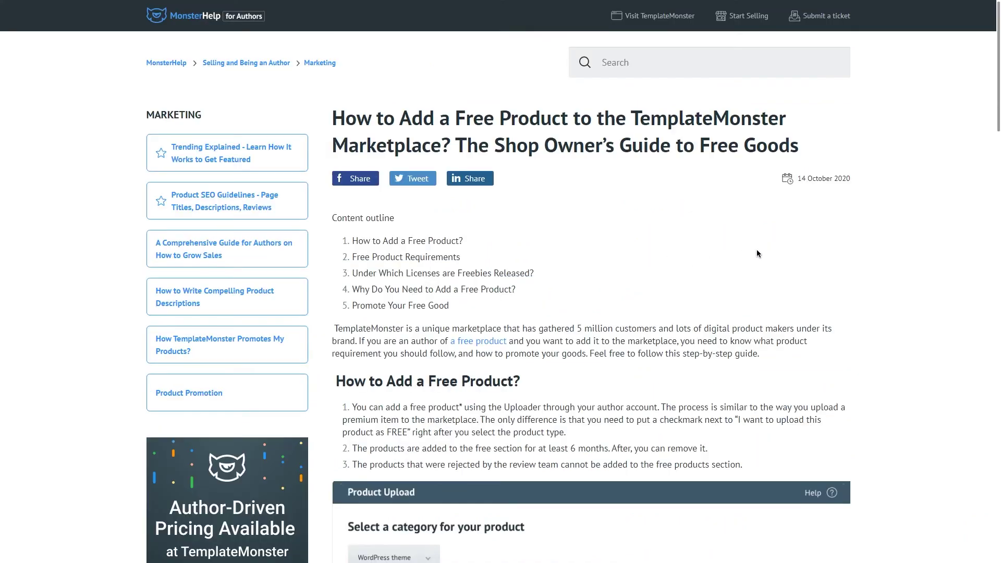
scroll(860, 311, down, 6)
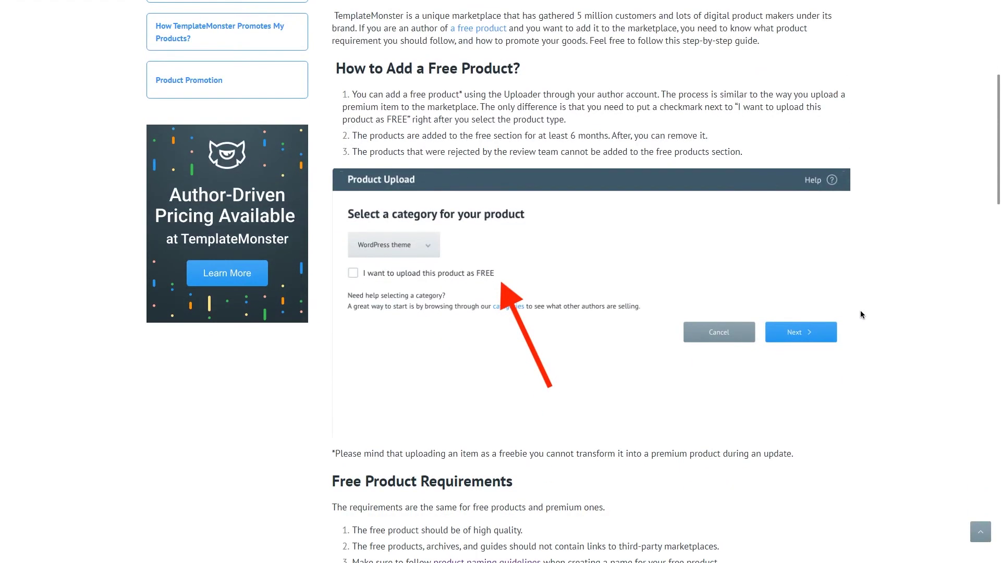
scroll(860, 311, down, 5)
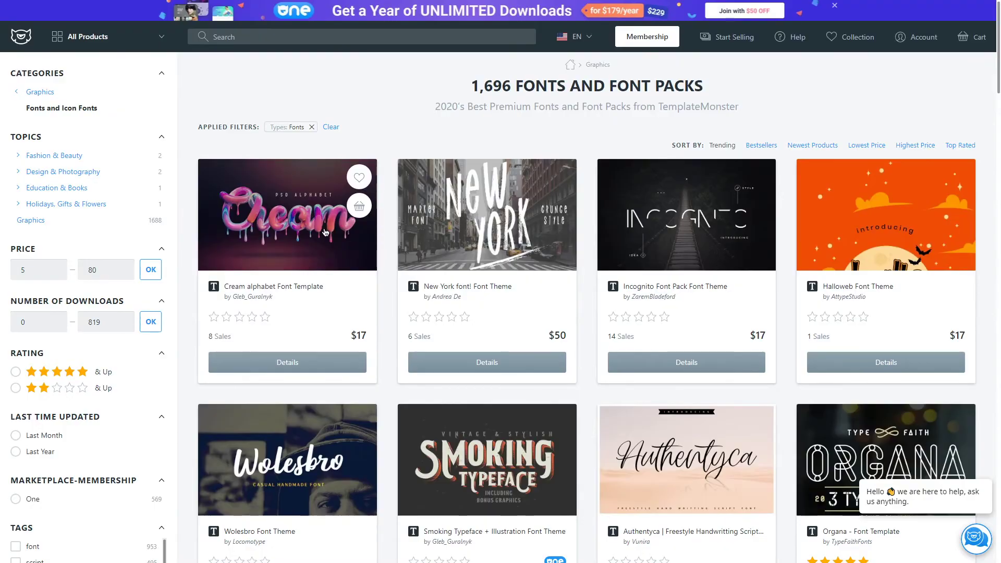
Scroll through the free-product search results and the Template Licenses help article.
scroll(325, 232, down, 5)
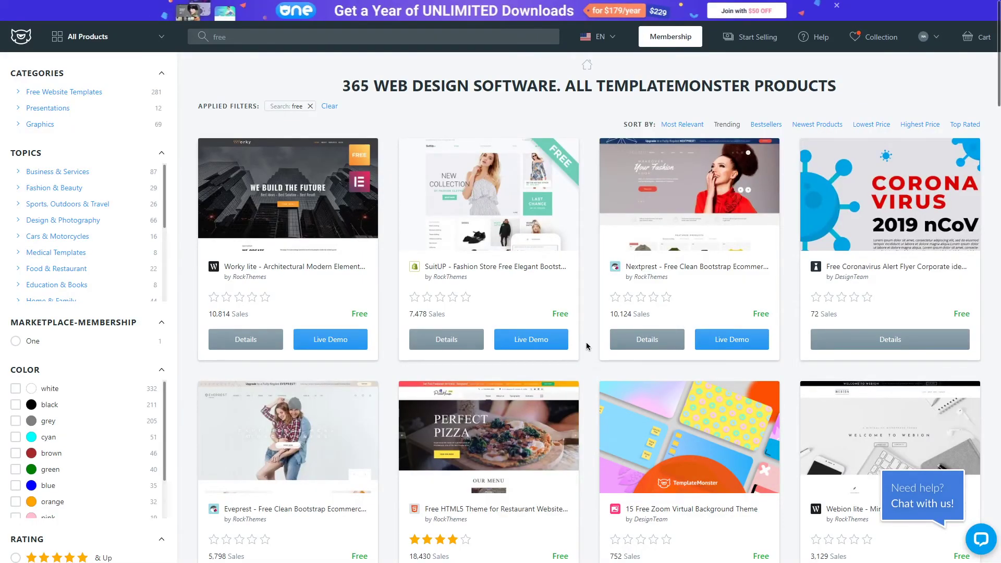
scroll(586, 329, down, 3)
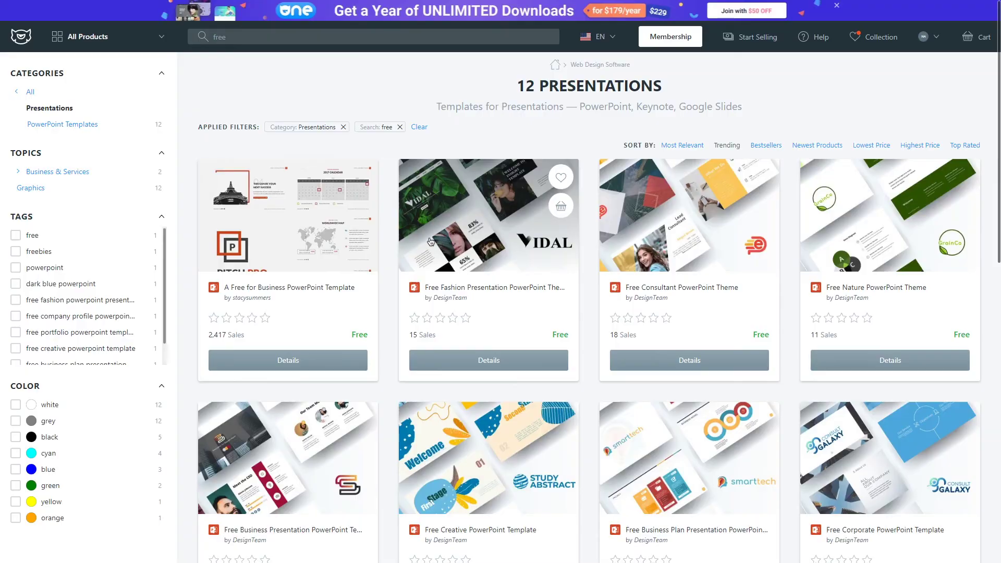
scroll(412, 231, down, 5)
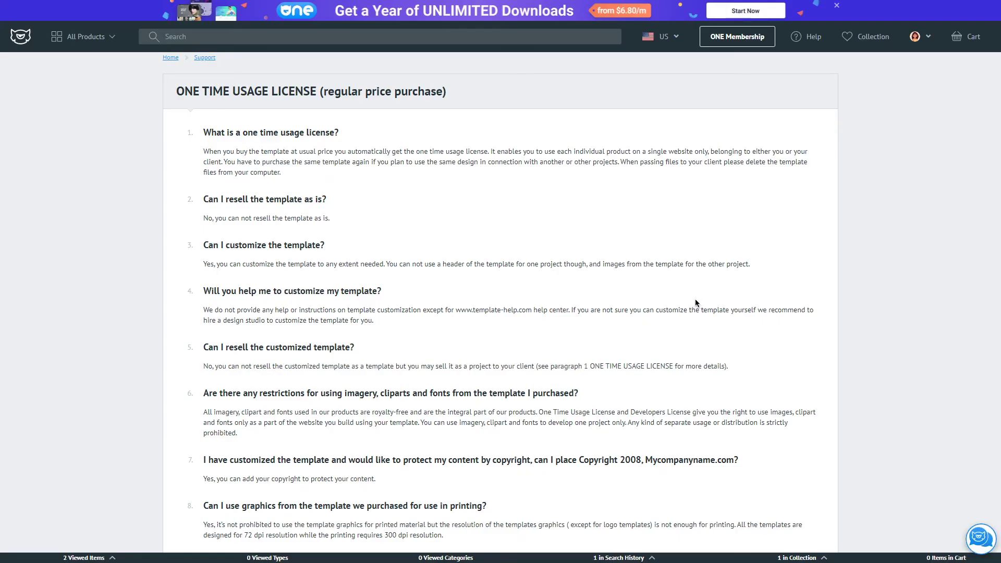
scroll(570, 216, down, 3)
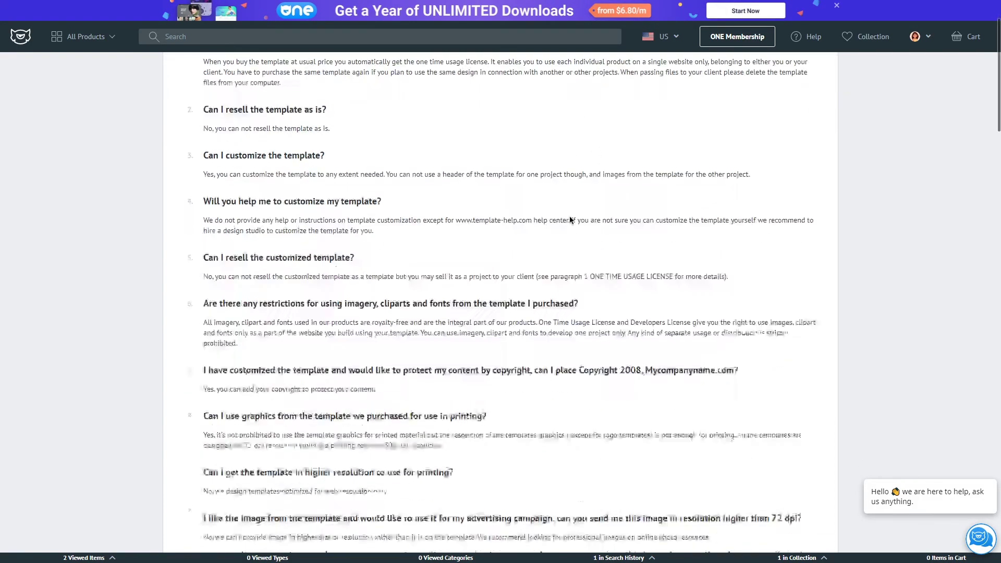
scroll(570, 219, down, 1)
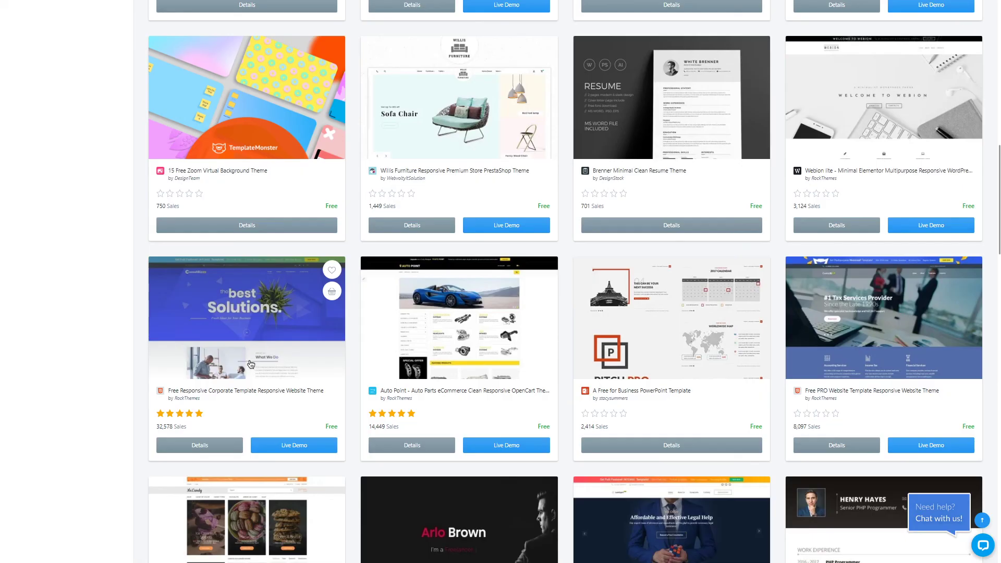
Open the Free Responsive Corporate Template card's details page and scroll down its download options.
click(201, 446)
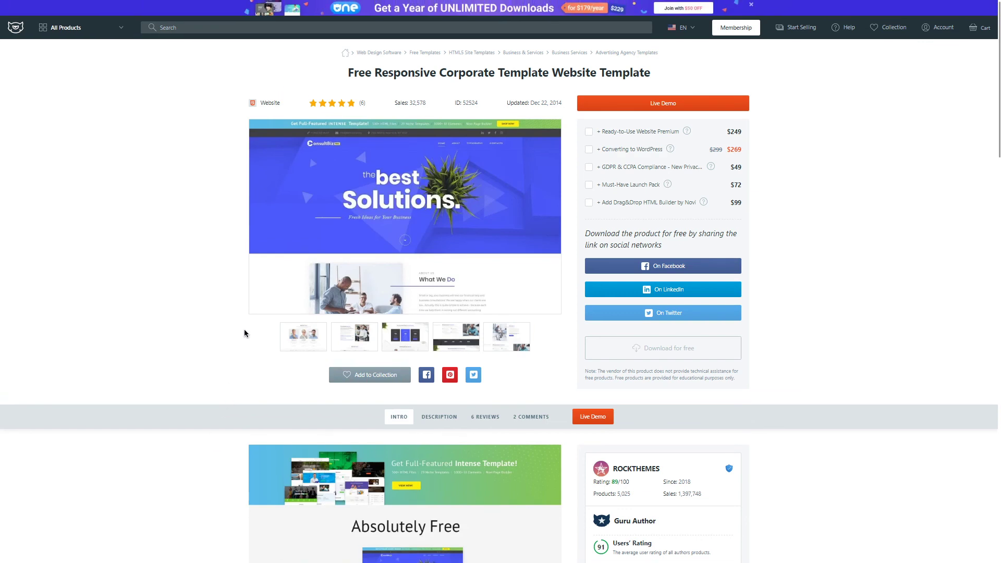
scroll(242, 275, down, 2)
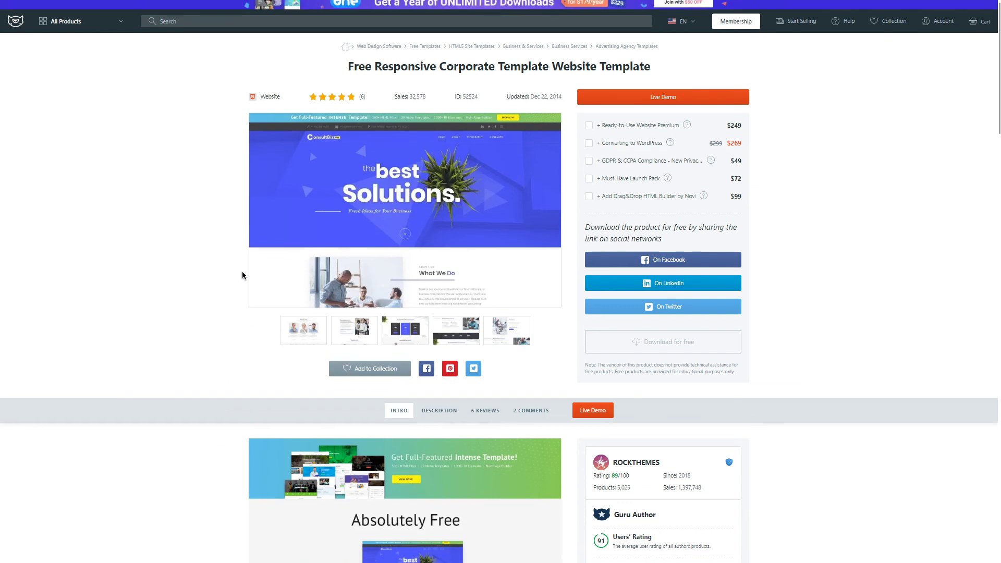